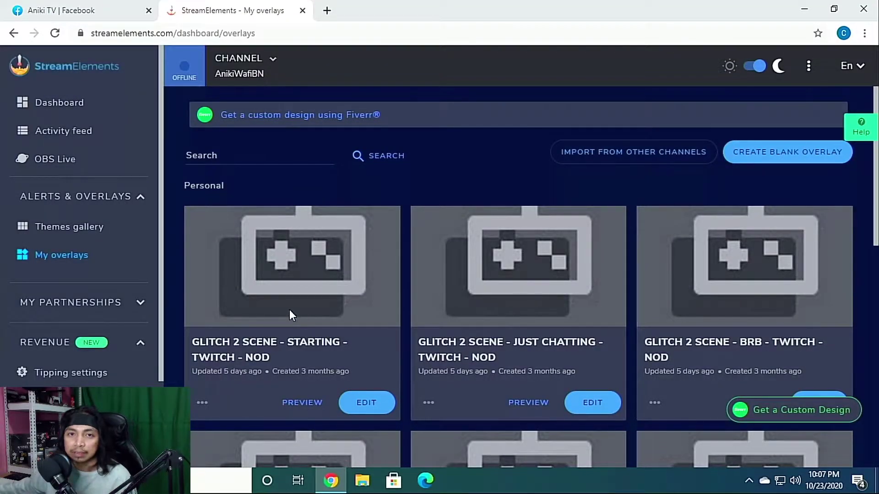
Step: Search 'ndi obs plugin' in a new tab and scroll the obs-ndi releases page to its Assets
{"action": "left_click", "coordinate": [327, 10]}
{"action": "type", "text": "n"}
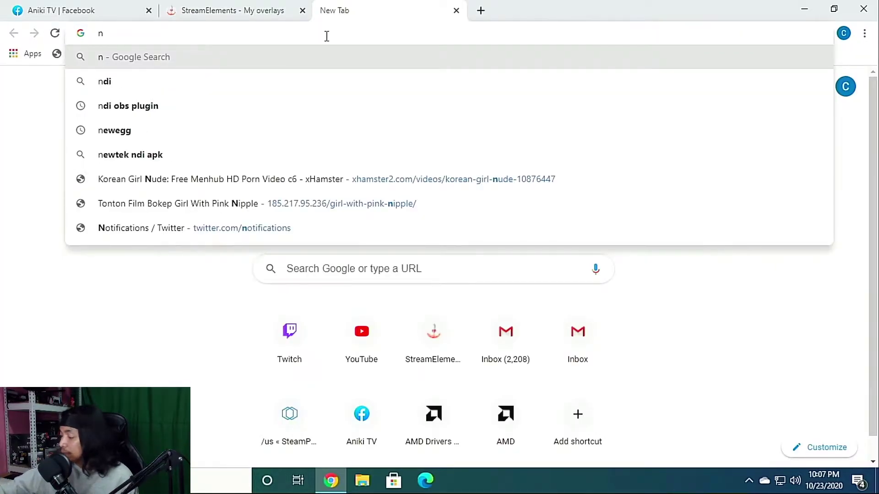
{"action": "key", "text": "Down"}
{"action": "key", "text": "Down"}
{"action": "key", "text": "Return"}
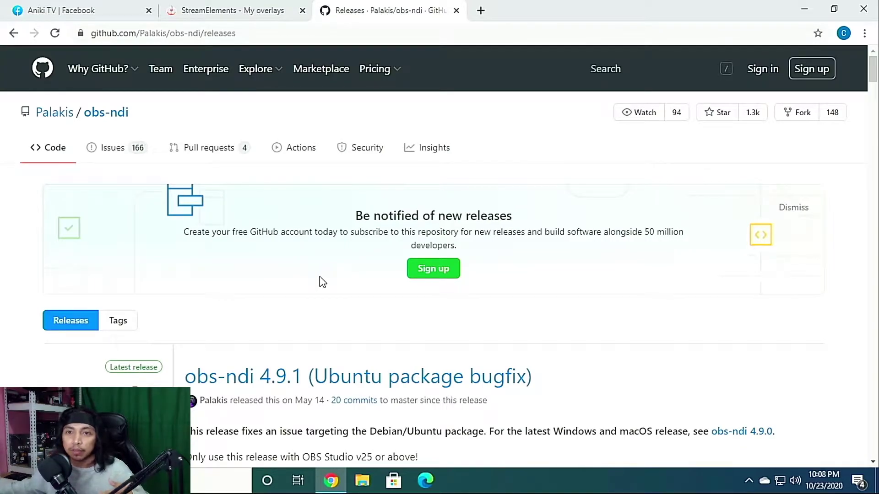
{"action": "scroll", "coordinate": [322, 282], "scroll_direction": "down", "scroll_amount": 7}
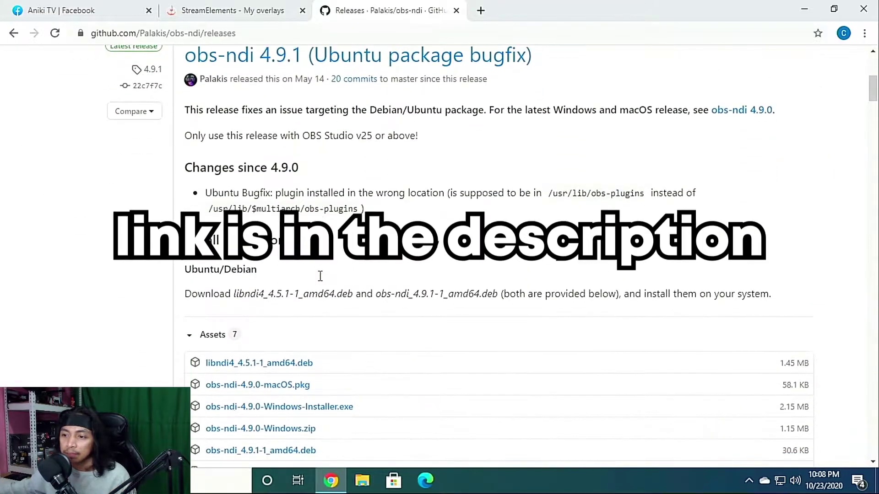
{"action": "scroll", "coordinate": [320, 281], "scroll_direction": "down", "scroll_amount": 1}
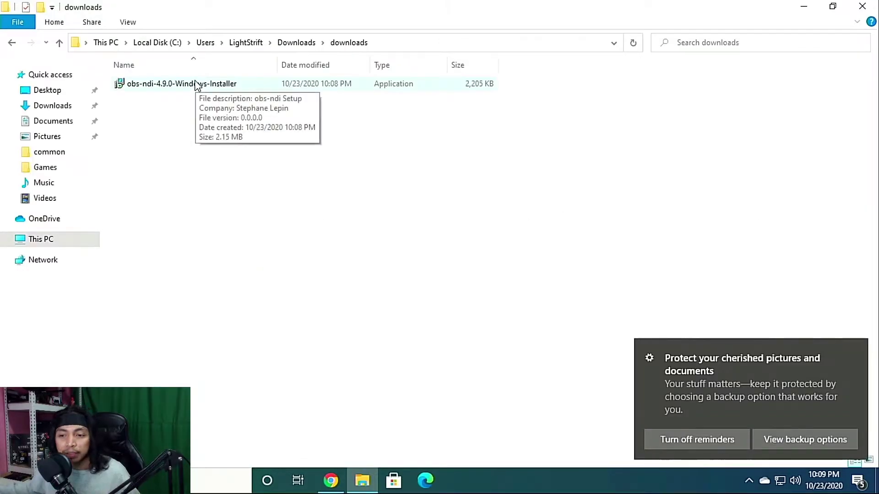
Step: Launch the obs-ndi installer, allow it to run, and accept the licence and default install folder
{"action": "double_click", "coordinate": [197, 86]}
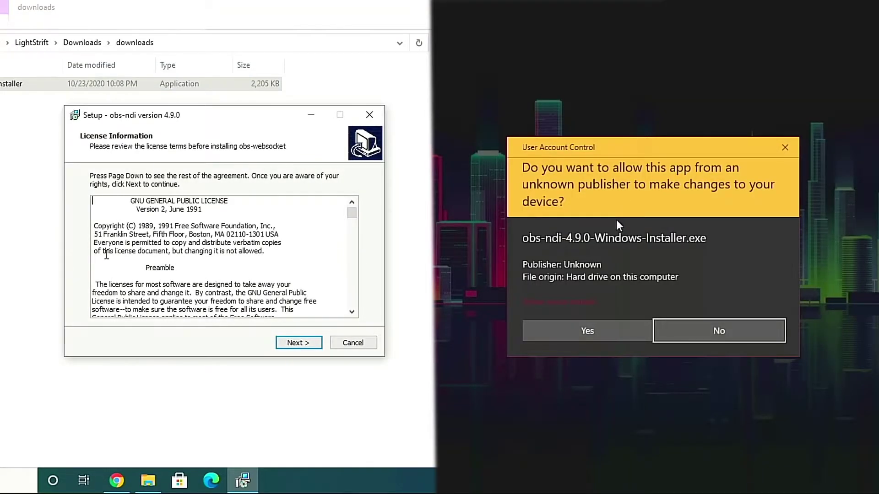
{"action": "key", "text": "Left"}
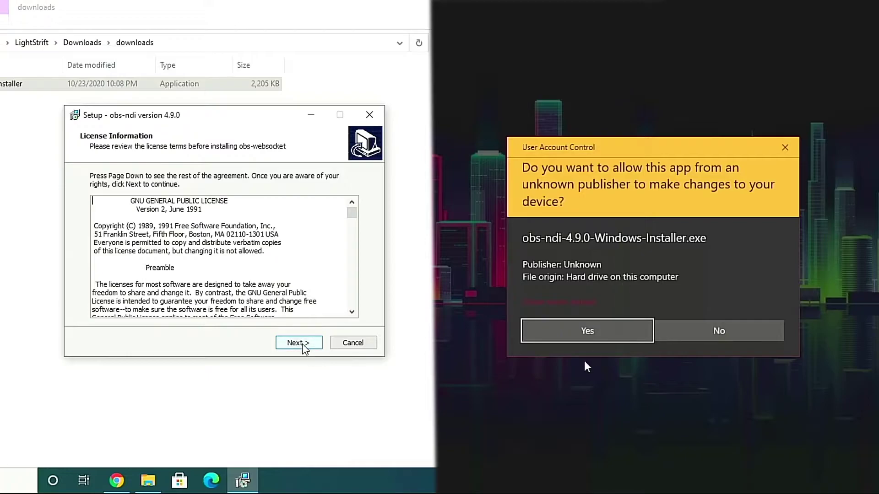
{"action": "left_click", "coordinate": [303, 344]}
{"action": "left_click", "coordinate": [586, 331]}
{"action": "left_click", "coordinate": [302, 343]}
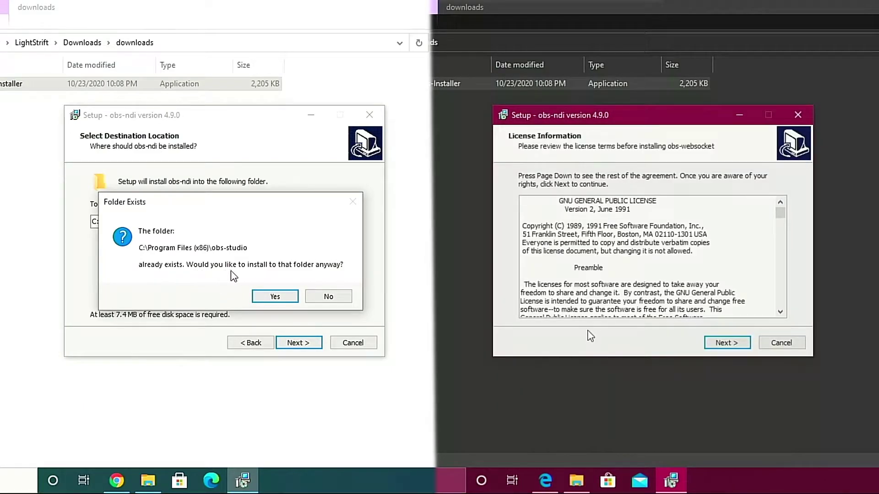
Step: On the second setup, accept the licence and confirm installing into the existing obs-studio folder
{"action": "left_click", "coordinate": [714, 344]}
{"action": "left_click", "coordinate": [714, 346]}
{"action": "left_click", "coordinate": [277, 298]}
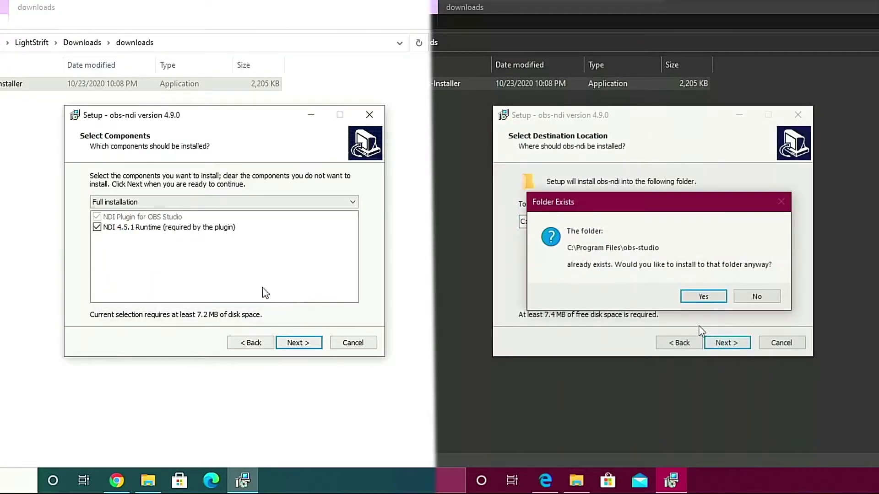
{"action": "left_click", "coordinate": [702, 298]}
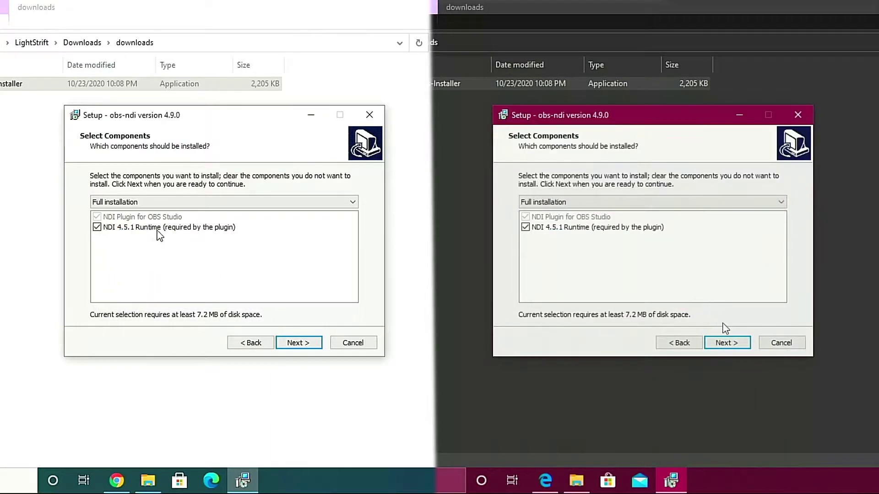
Step: Keep Full installation with NDI Runtime and the default Start Menu folder, and install on both computers
{"action": "left_click", "coordinate": [727, 343]}
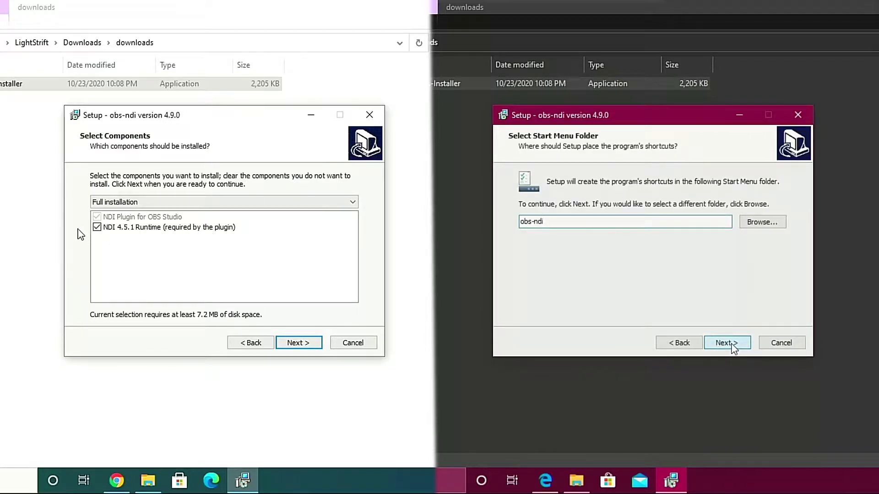
{"action": "left_click", "coordinate": [727, 344]}
{"action": "left_click", "coordinate": [727, 343]}
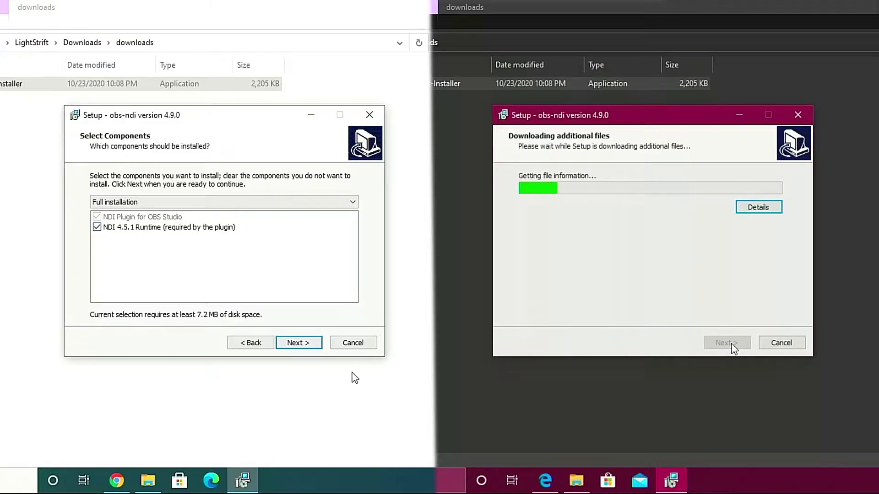
{"action": "left_click", "coordinate": [311, 346]}
{"action": "left_click", "coordinate": [312, 346]}
{"action": "left_click", "coordinate": [309, 345]}
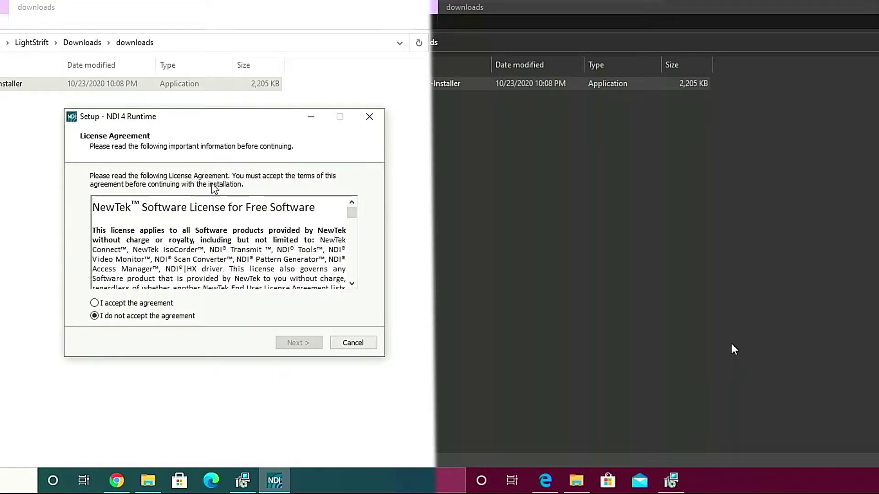
Step: Accept the NDI 4 Runtime licence, keep the default folders, and install the runtime
{"action": "left_click", "coordinate": [155, 305]}
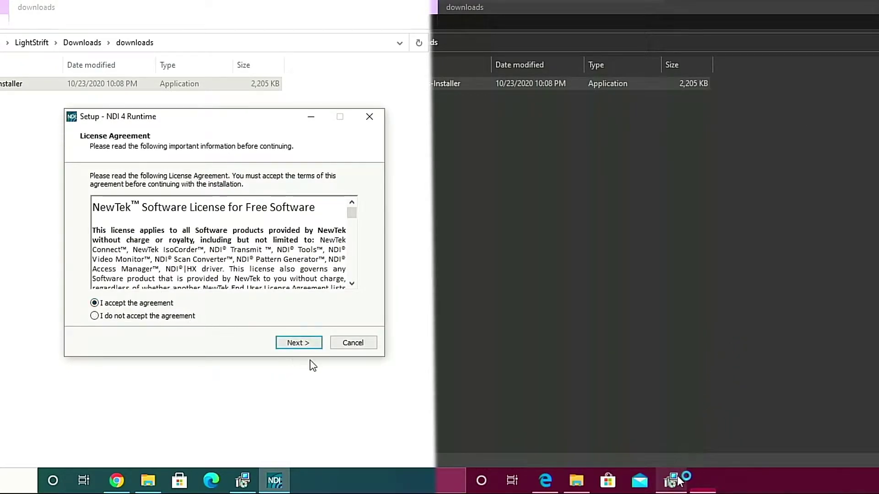
{"action": "left_click", "coordinate": [304, 349]}
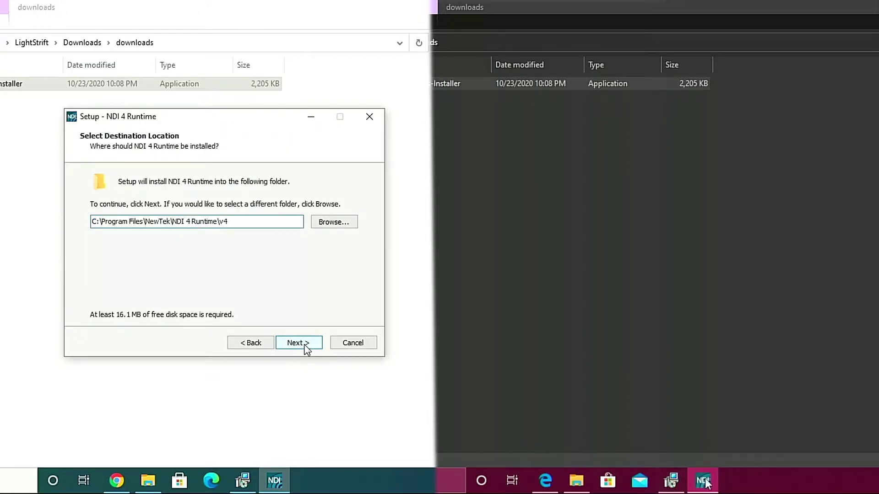
{"action": "left_click", "coordinate": [306, 351]}
{"action": "left_click", "coordinate": [306, 350]}
{"action": "left_click", "coordinate": [306, 351]}
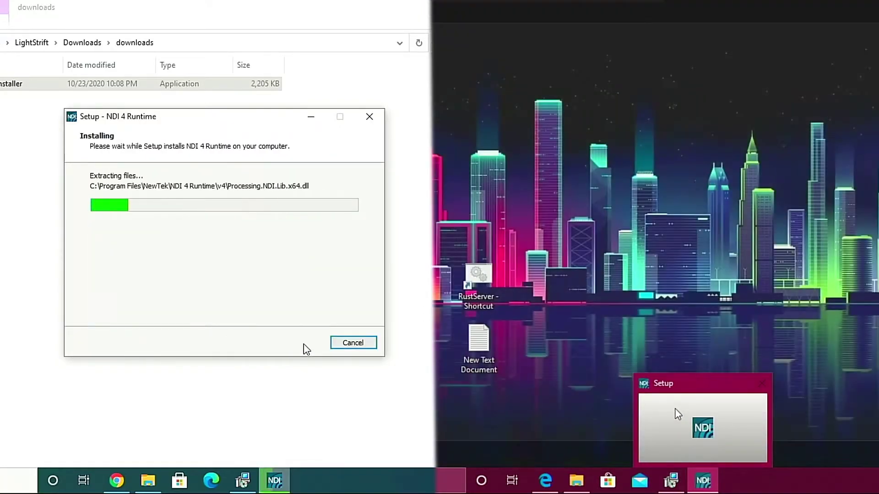
Step: Finish the NDI Runtime and obs-ndi wizards, and accept the runtime licence on the second computer
{"action": "left_click", "coordinate": [673, 410]}
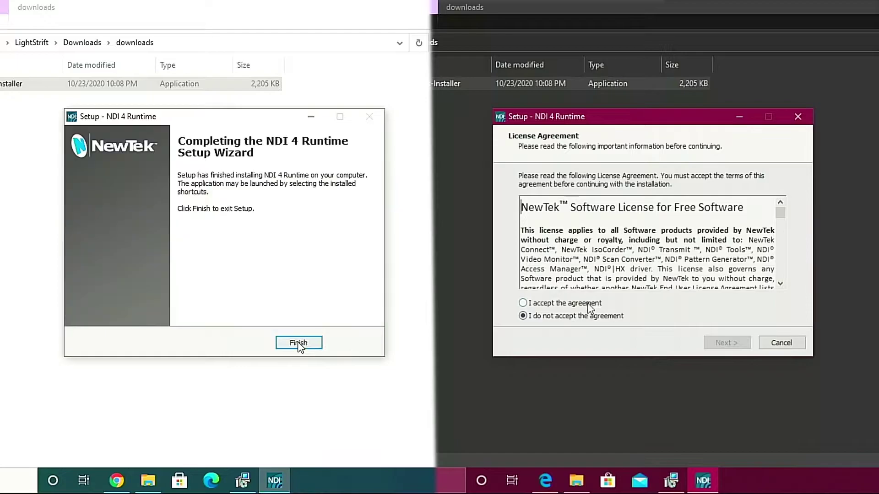
{"action": "left_click", "coordinate": [590, 304]}
{"action": "left_click", "coordinate": [297, 342]}
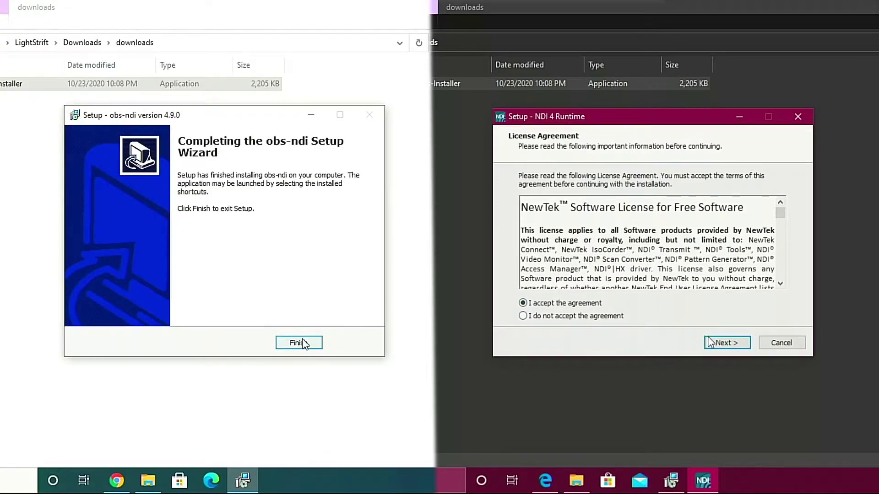
{"action": "left_click", "coordinate": [299, 342]}
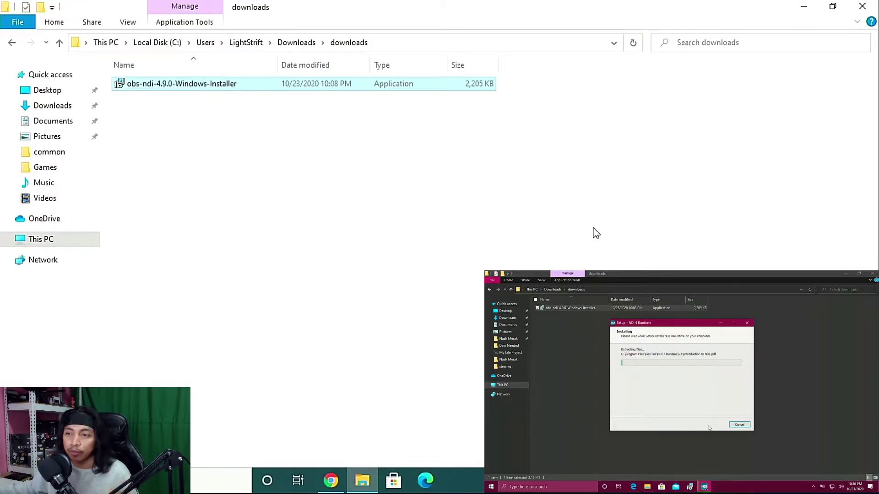
Step: Close the Downloads folder and Chrome, then launch OBS Studio from the OBS.Live shortcut
{"action": "left_click", "coordinate": [863, 9]}
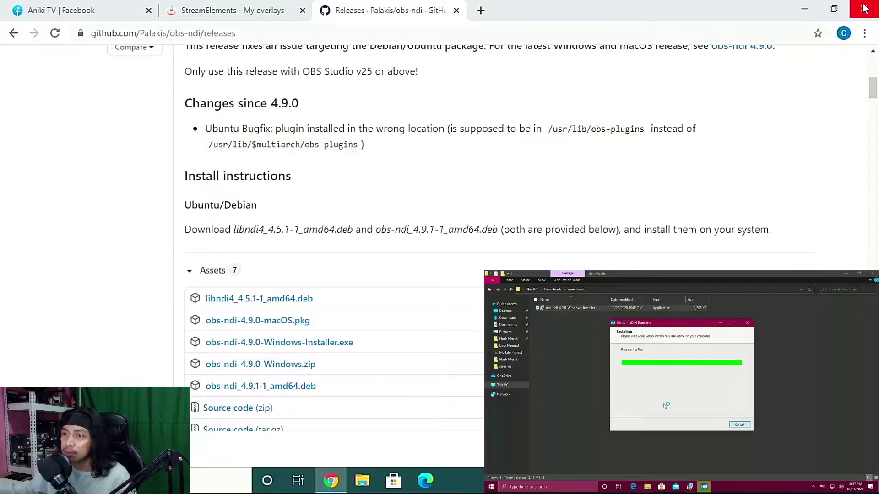
{"action": "left_click", "coordinate": [864, 8]}
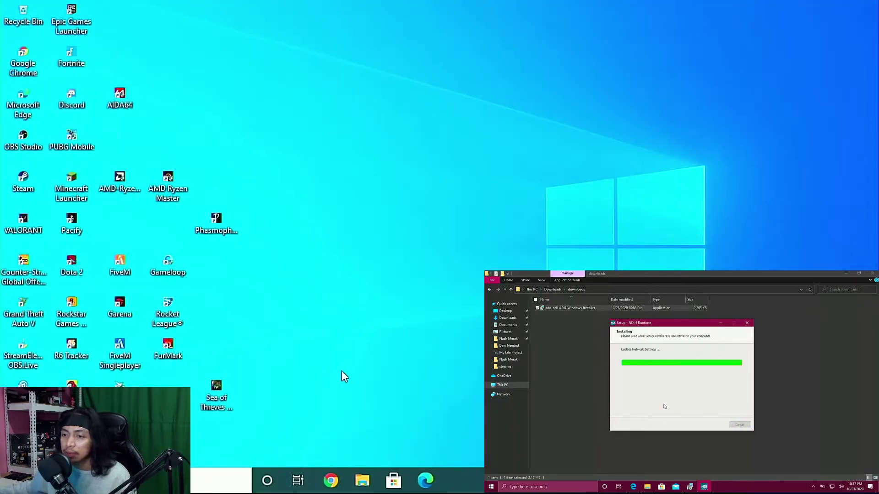
{"action": "double_click", "coordinate": [31, 355]}
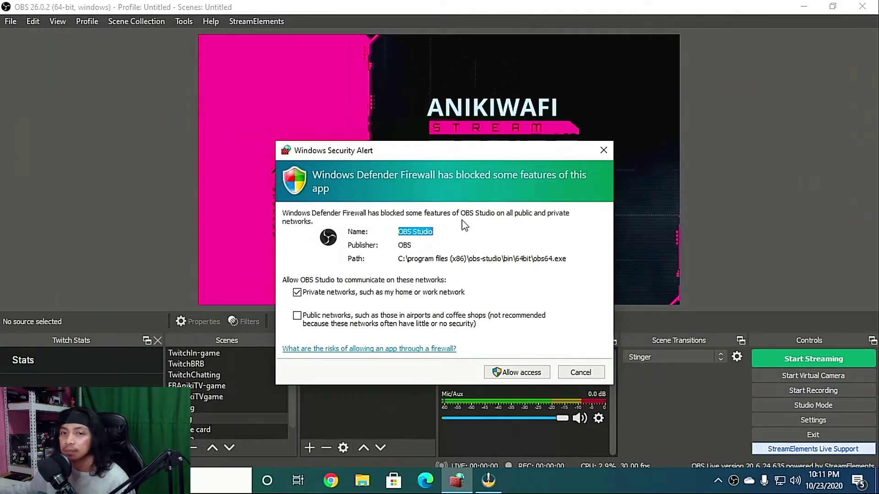
Step: Allow OBS through the firewall on private networks and tick Main Output in NDI Output settings
{"action": "left_click", "coordinate": [506, 370]}
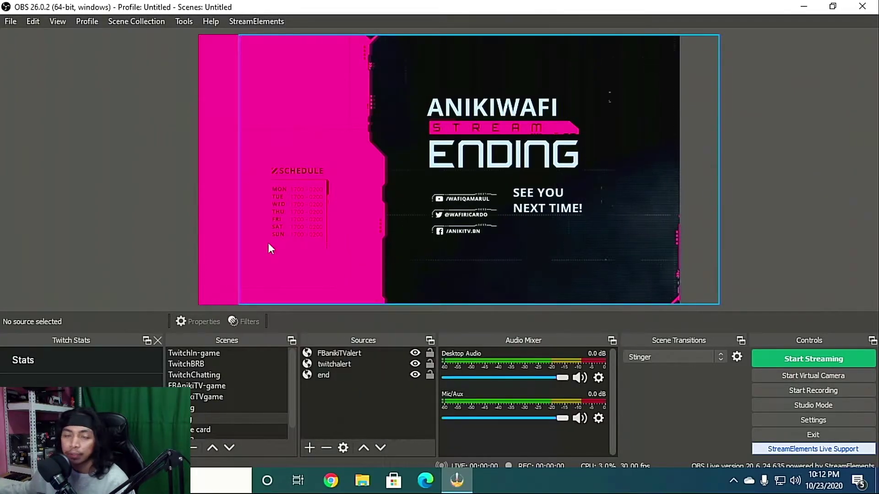
{"action": "left_click", "coordinate": [184, 22]}
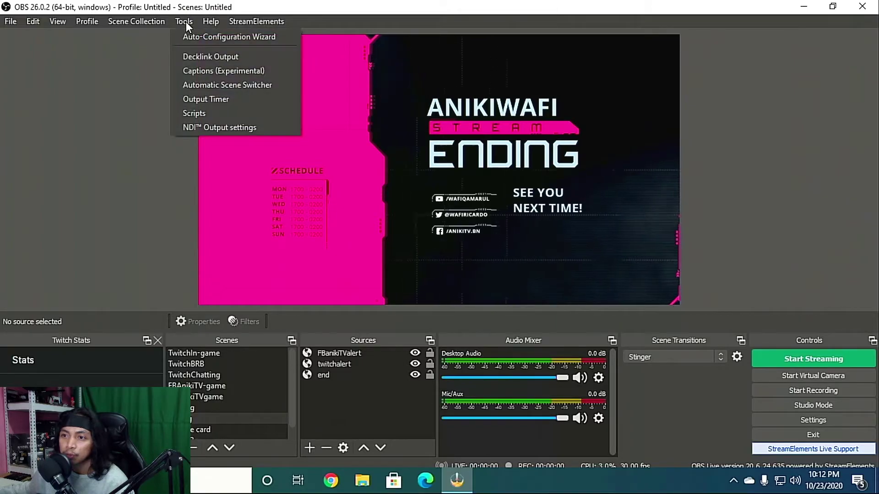
{"action": "left_click", "coordinate": [202, 129]}
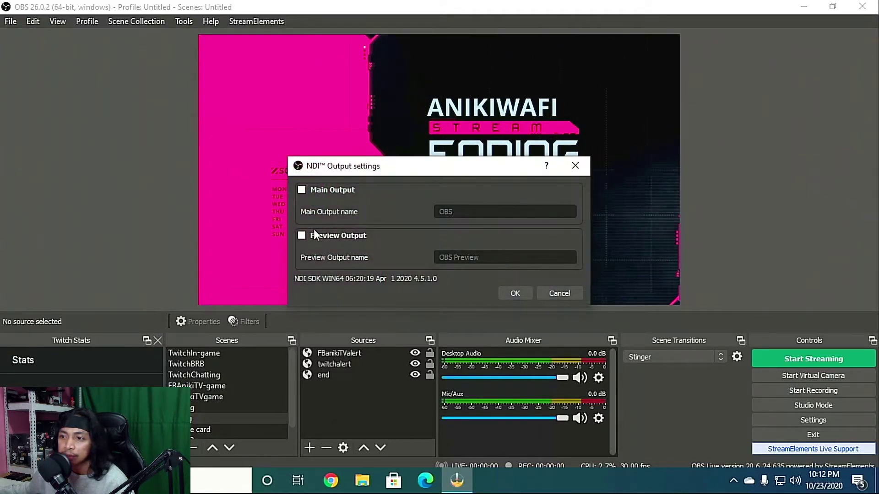
{"action": "left_click", "coordinate": [303, 189]}
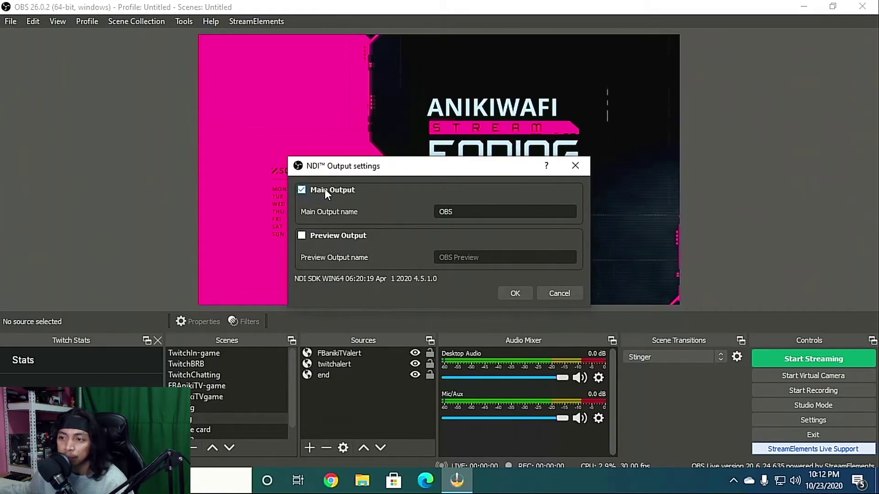
{"action": "left_click", "coordinate": [515, 293]}
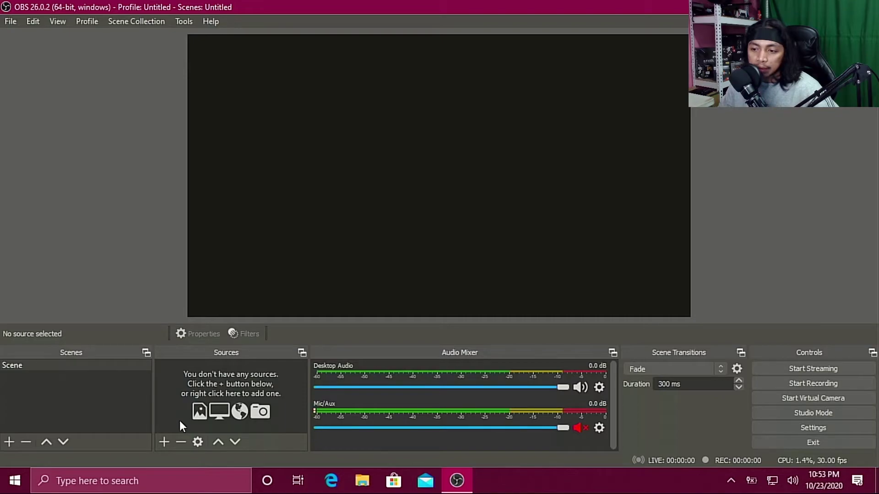
Step: Add a new NDI Source with the gaming PC's OBS feed chosen as its source name
{"action": "left_click", "coordinate": [164, 441]}
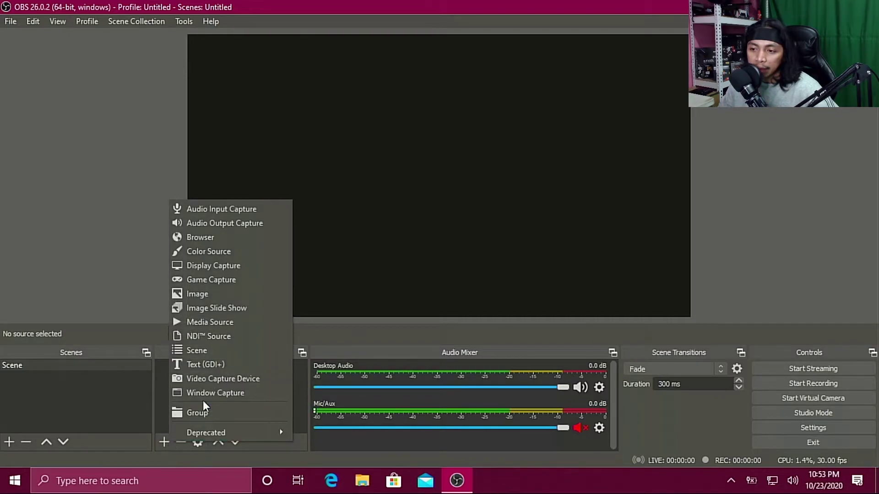
{"action": "left_click", "coordinate": [222, 337]}
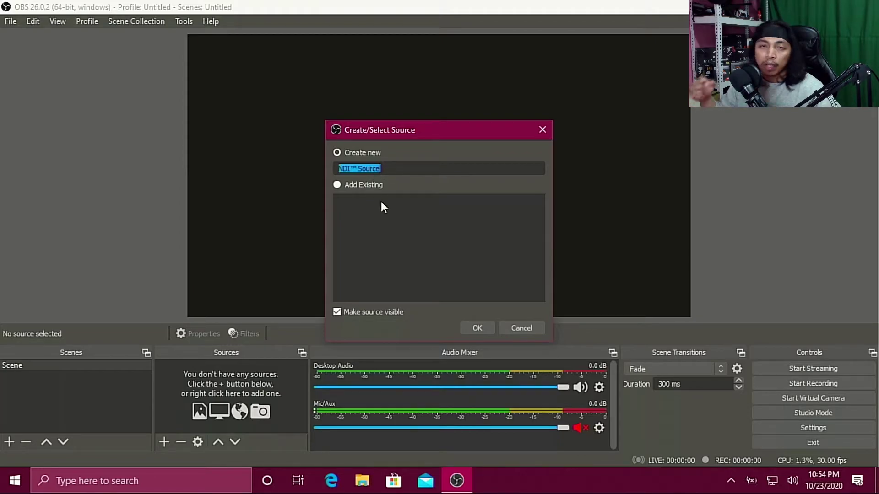
{"action": "left_click", "coordinate": [476, 327]}
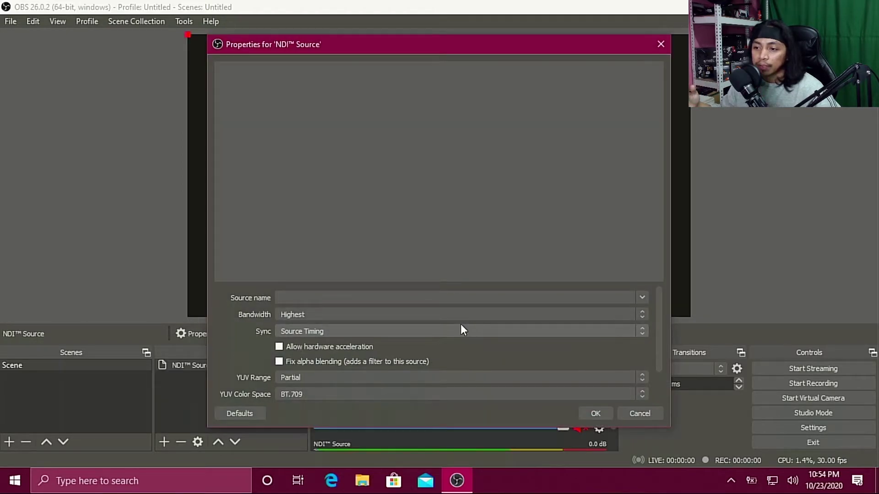
{"action": "left_click", "coordinate": [638, 298]}
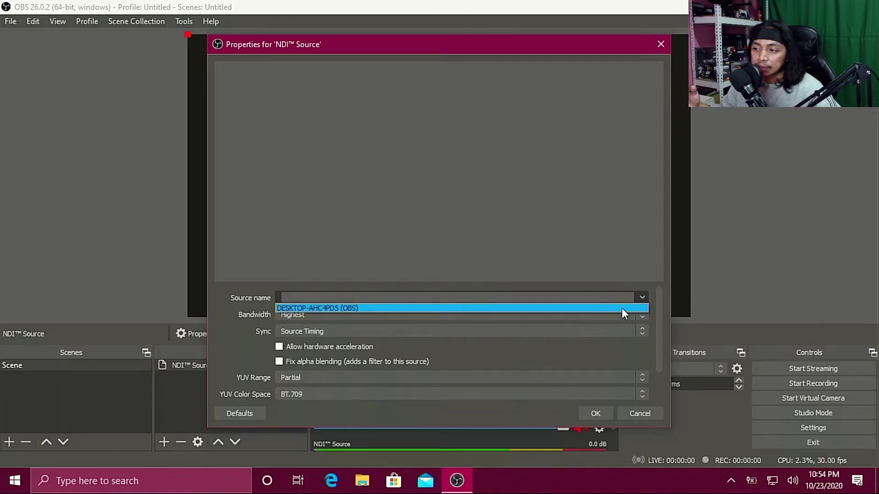
{"action": "left_click", "coordinate": [622, 308]}
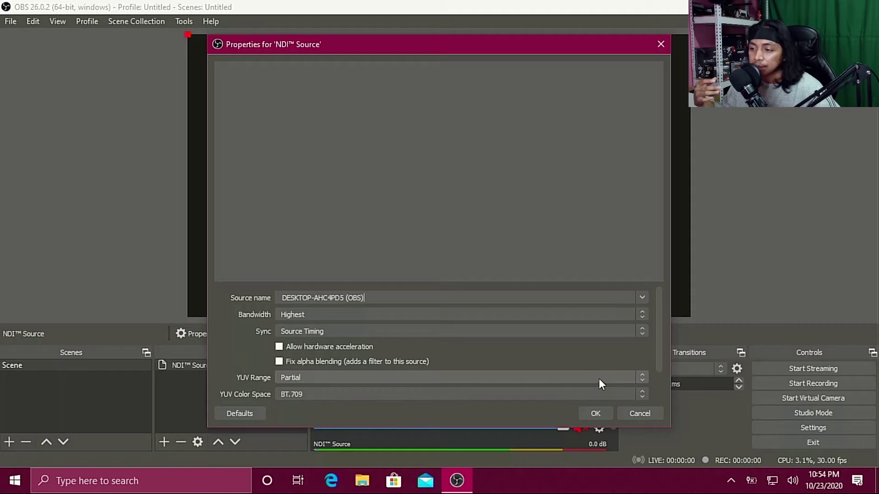
{"action": "left_click", "coordinate": [596, 413]}
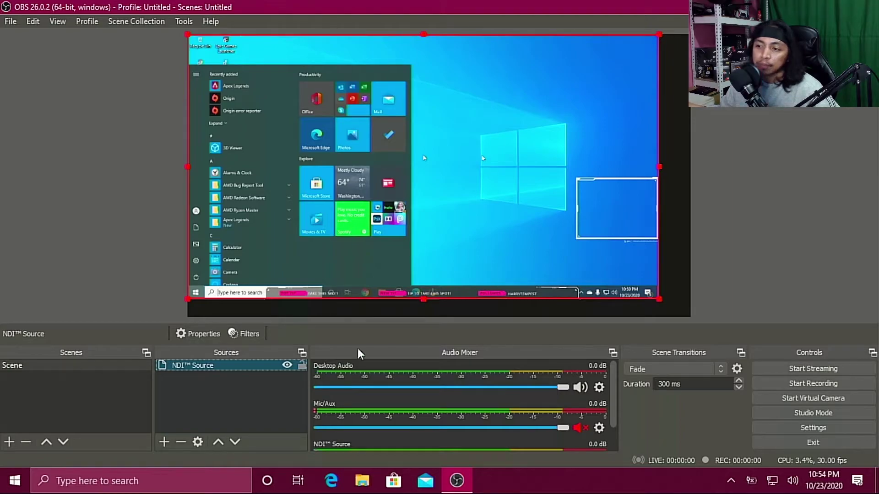
Step: Apply Transform > Fit to screen to the NDI source so it fills the canvas
{"action": "right_click", "coordinate": [443, 267]}
{"action": "mouse_move", "coordinate": [540, 286]}
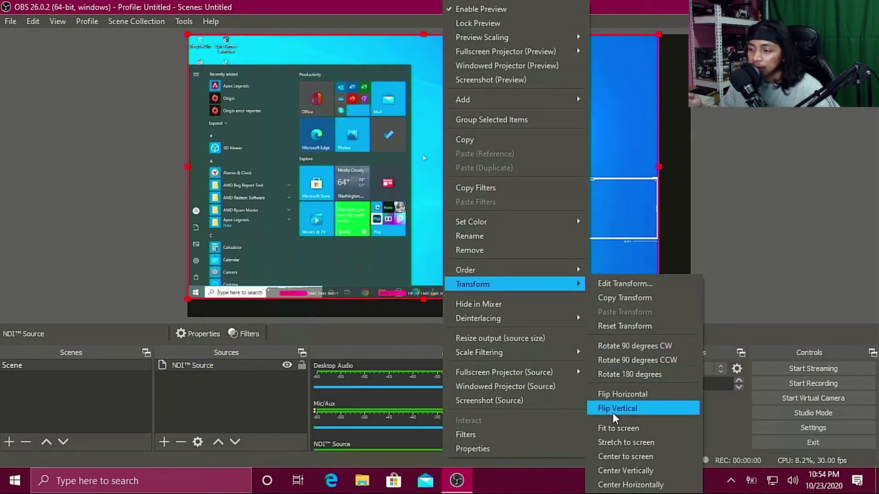
{"action": "left_click", "coordinate": [616, 429]}
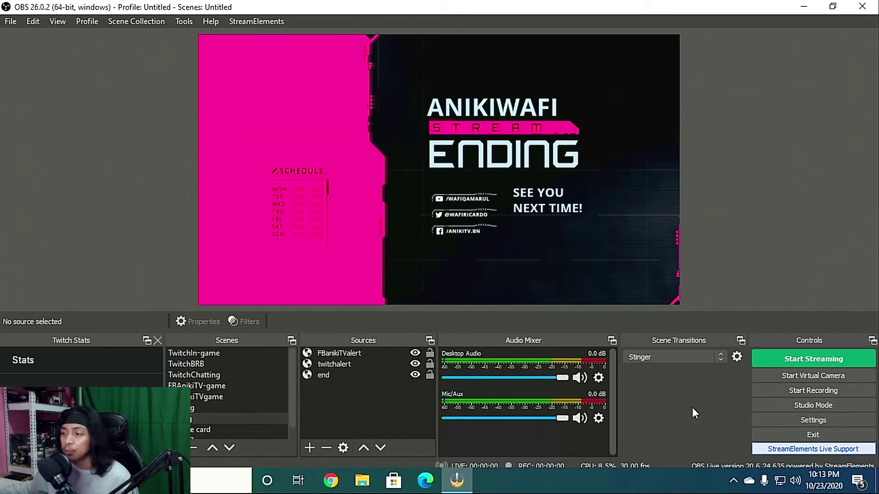
Step: Browse the Stream, Output, Audio and Video settings pages to find the locked options, then close Settings
{"action": "left_click", "coordinate": [800, 417]}
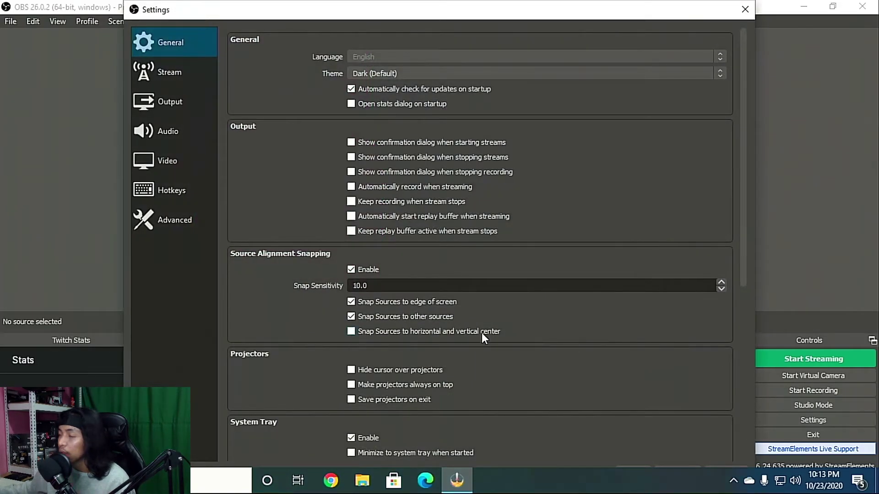
{"action": "left_click", "coordinate": [169, 76]}
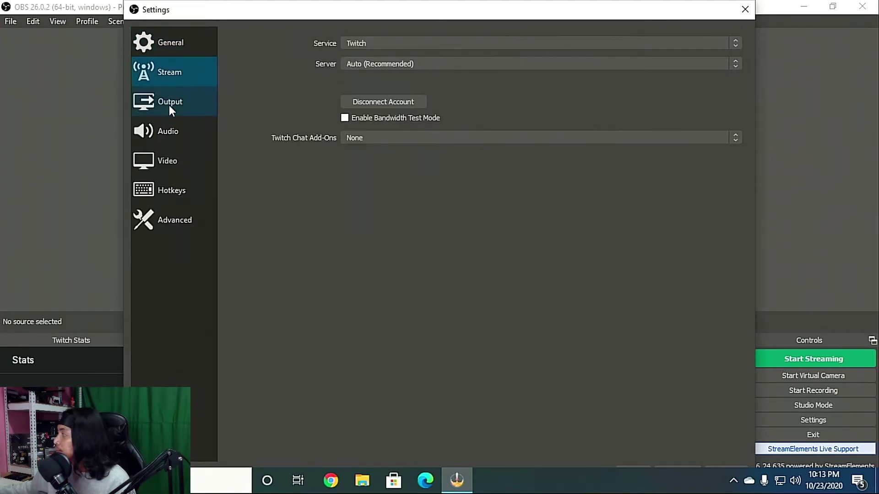
{"action": "left_click", "coordinate": [169, 105]}
{"action": "left_click", "coordinate": [172, 133]}
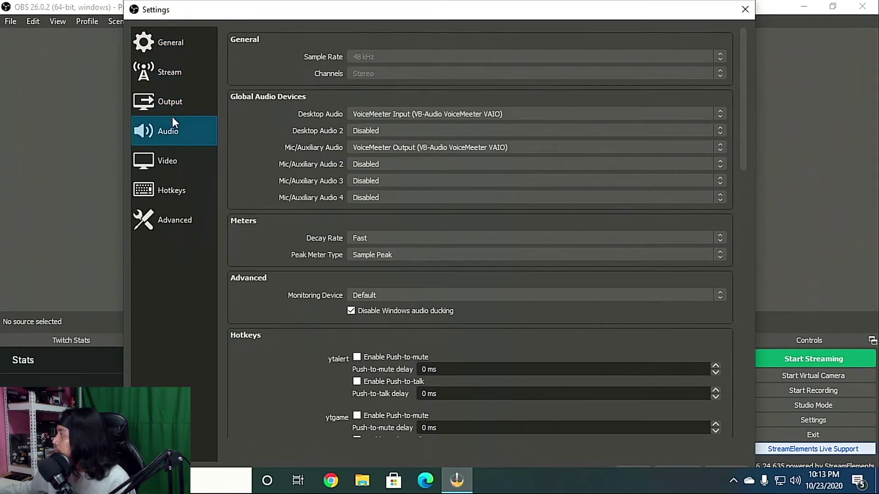
{"action": "left_click", "coordinate": [169, 78]}
{"action": "left_click", "coordinate": [188, 167]}
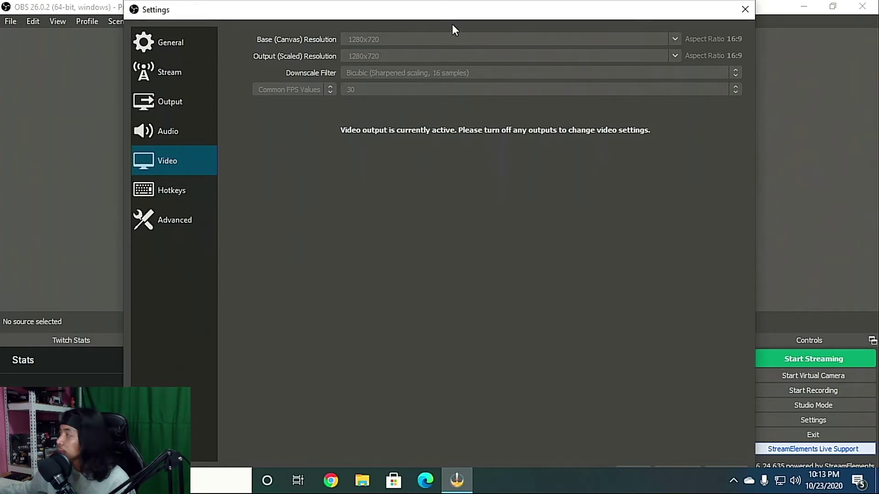
{"action": "mouse_move", "coordinate": [450, 15]}
{"action": "left_mouse_down"}
{"action": "mouse_move", "coordinate": [446, 1]}
{"action": "mouse_move", "coordinate": [447, 22]}
{"action": "left_mouse_up"}
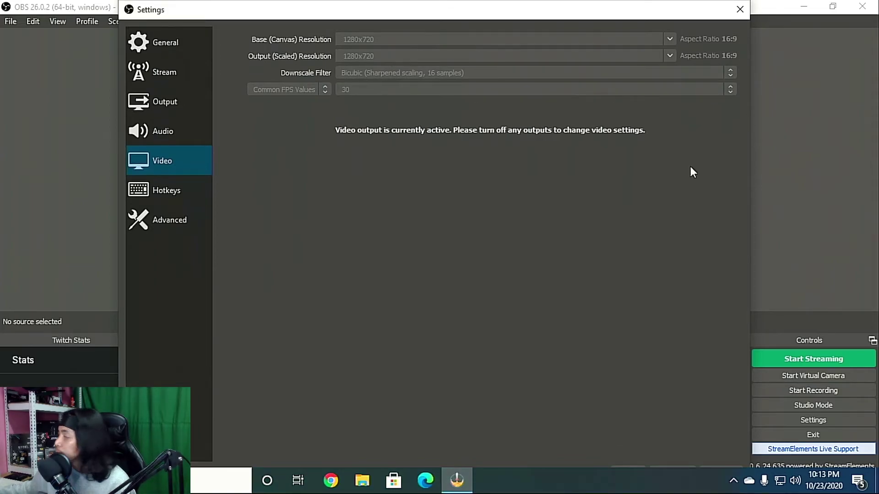
{"action": "key", "text": "Escape"}
{"action": "left_click", "coordinate": [183, 21]}
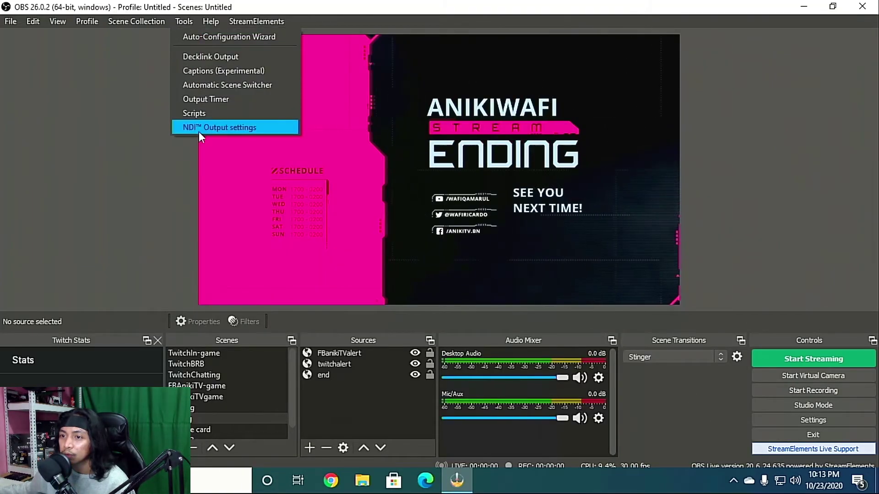
Step: Untick Main Output in the NDI Output settings and confirm
{"action": "left_click", "coordinate": [198, 131]}
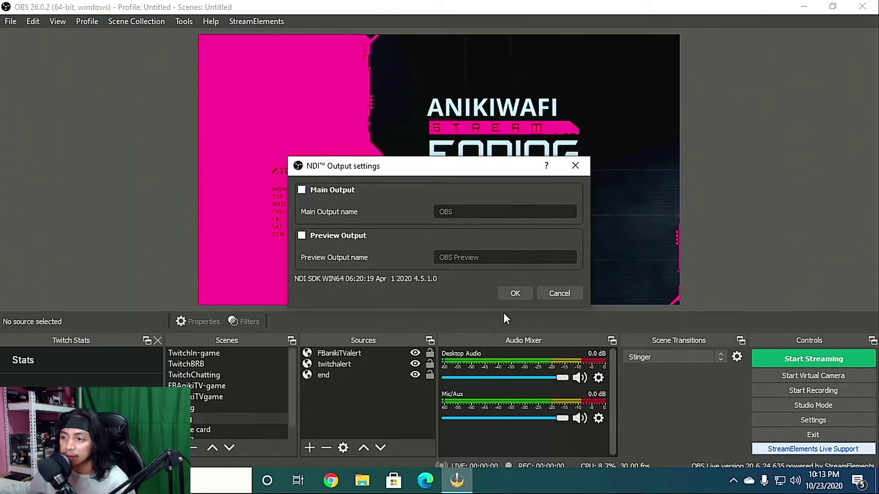
{"action": "left_click", "coordinate": [519, 291]}
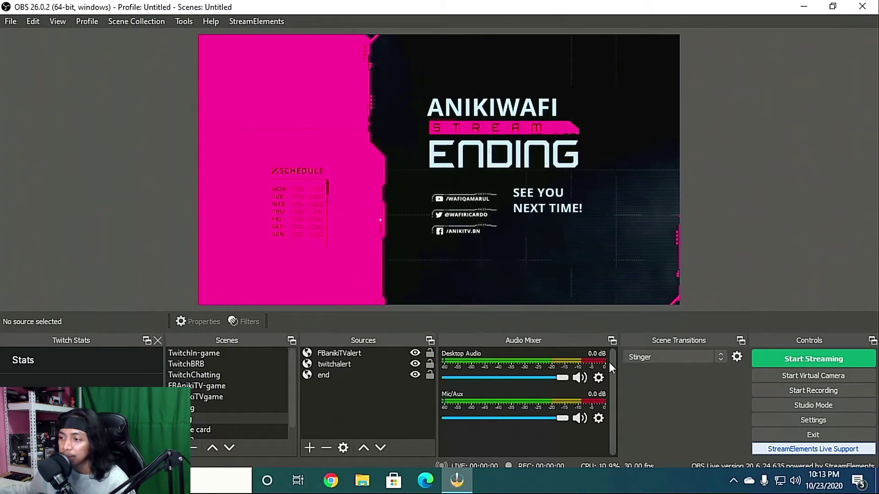
Step: On the Video page, choose 1920x1080 for Base and Output Resolution and 60 for Common FPS Values
{"action": "left_click", "coordinate": [785, 420]}
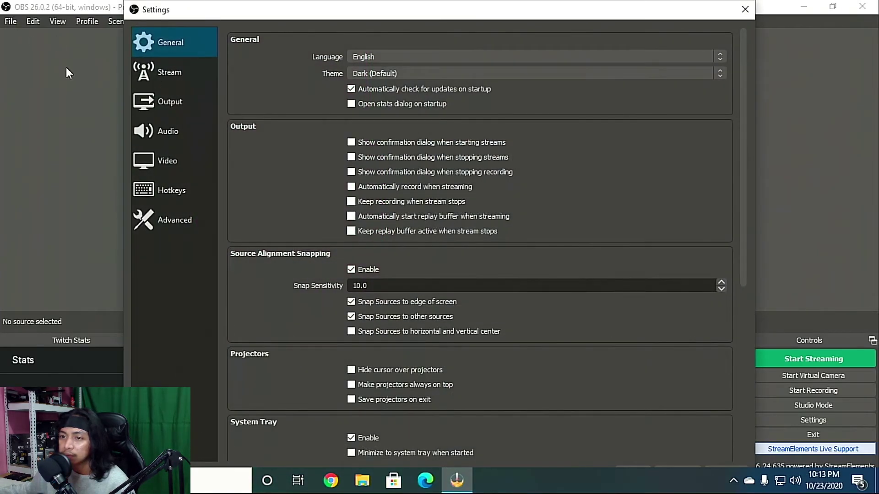
{"action": "left_click", "coordinate": [167, 161]}
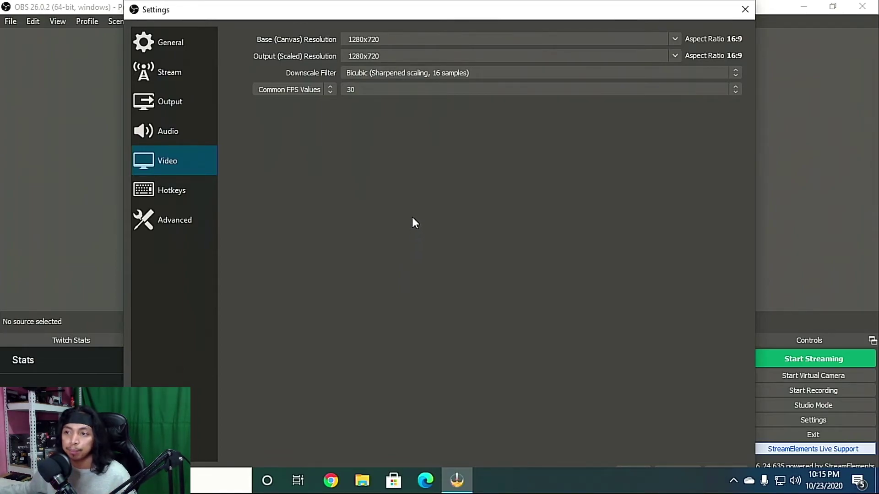
{"action": "left_click", "coordinate": [674, 44]}
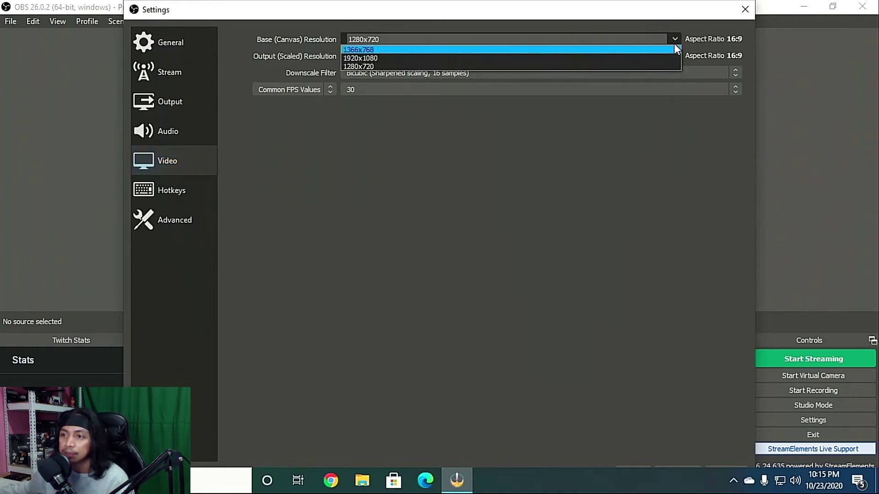
{"action": "left_click", "coordinate": [652, 120]}
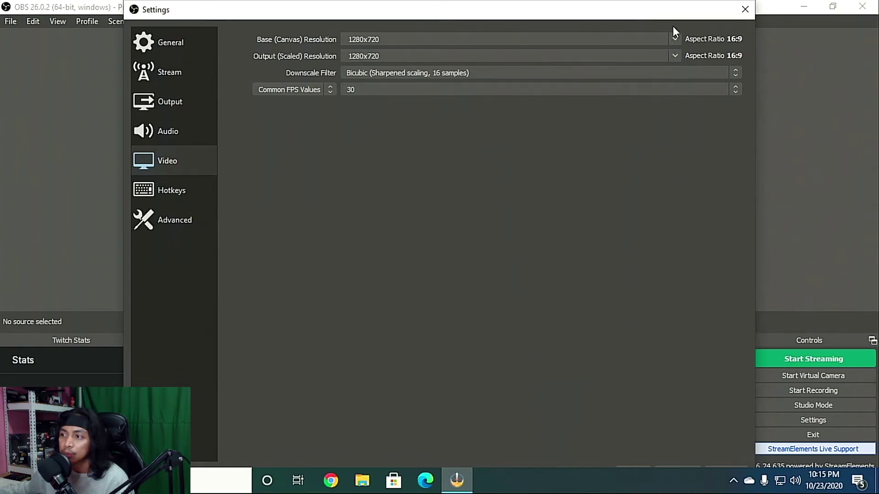
{"action": "left_click", "coordinate": [675, 38]}
{"action": "left_click", "coordinate": [641, 58]}
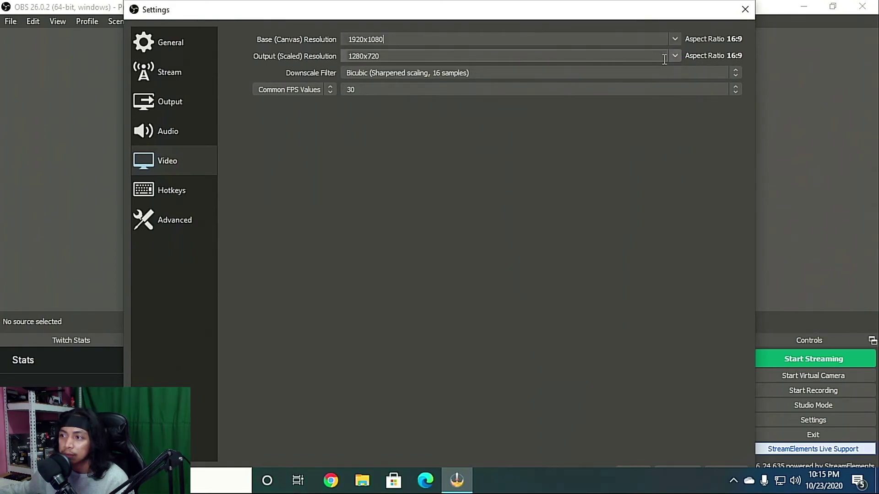
{"action": "left_click", "coordinate": [674, 55]}
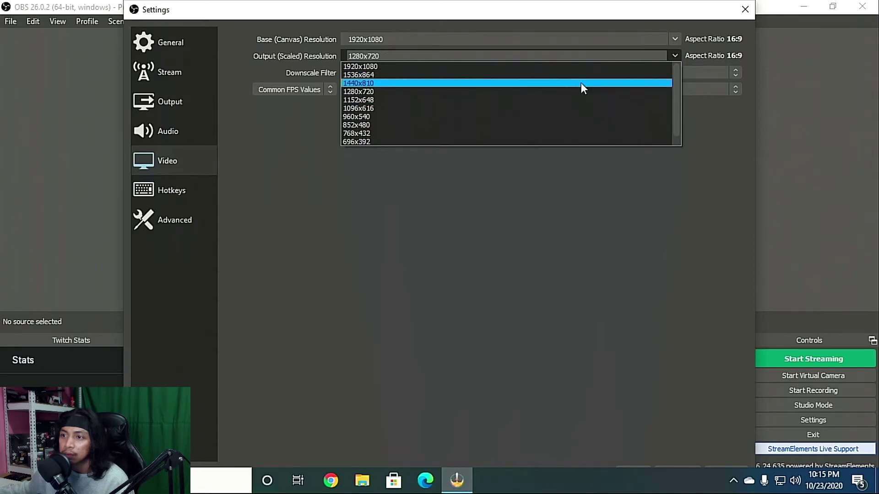
{"action": "left_click", "coordinate": [576, 66]}
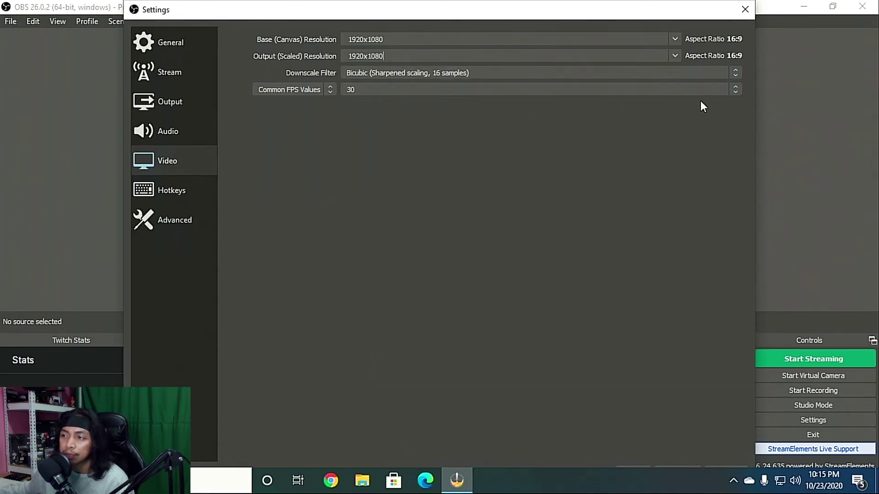
{"action": "left_click", "coordinate": [728, 92]}
{"action": "left_click", "coordinate": [525, 174]}
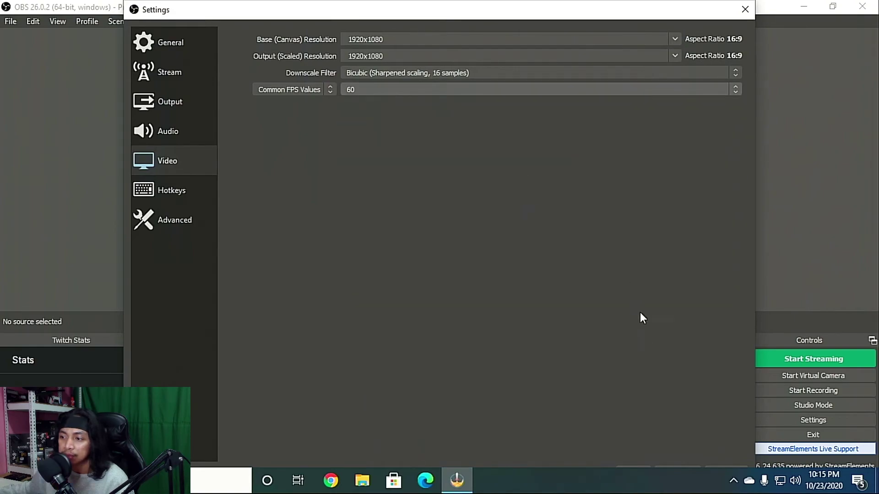
{"action": "left_click", "coordinate": [713, 465]}
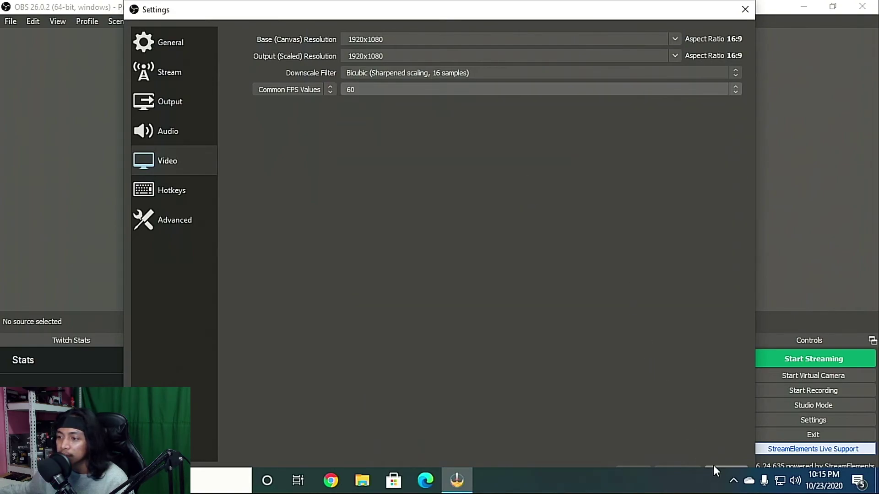
Step: Apply the 1080p 60 fps video settings, then re-tick Main Output in the NDI Output settings
{"action": "left_click", "coordinate": [640, 465]}
{"action": "left_click", "coordinate": [183, 21]}
{"action": "left_click", "coordinate": [193, 123]}
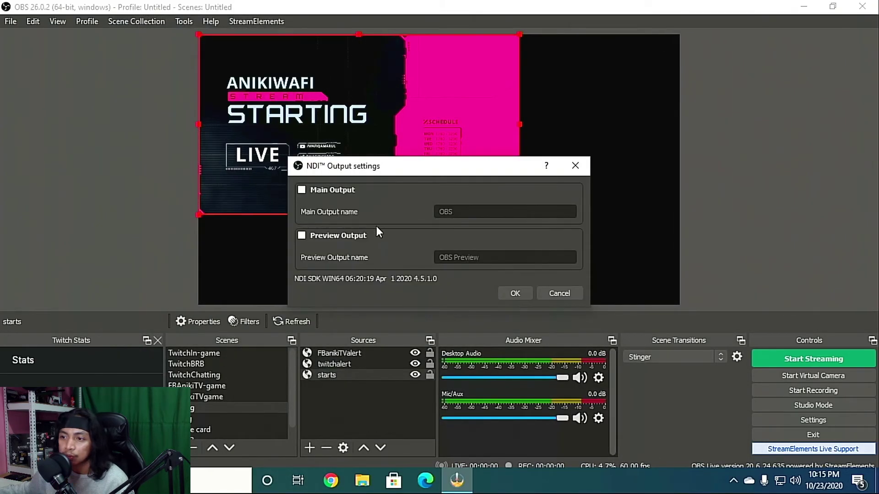
{"action": "left_click", "coordinate": [322, 189]}
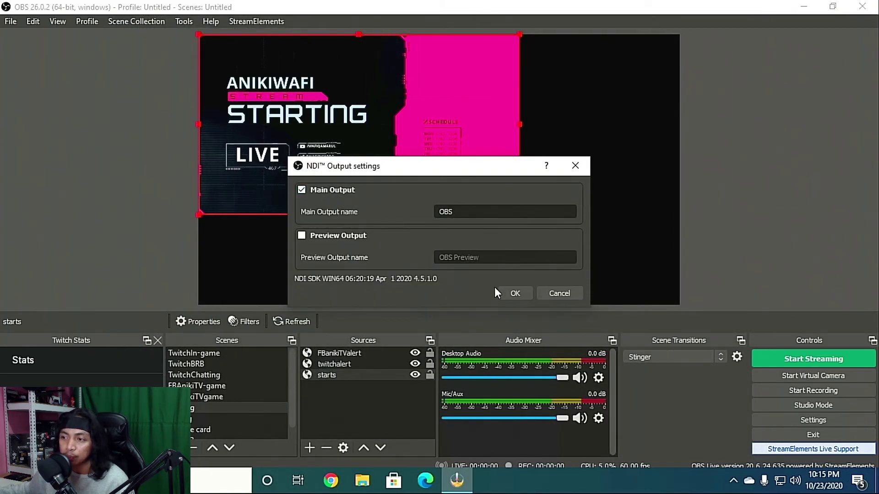
{"action": "left_click", "coordinate": [507, 290]}
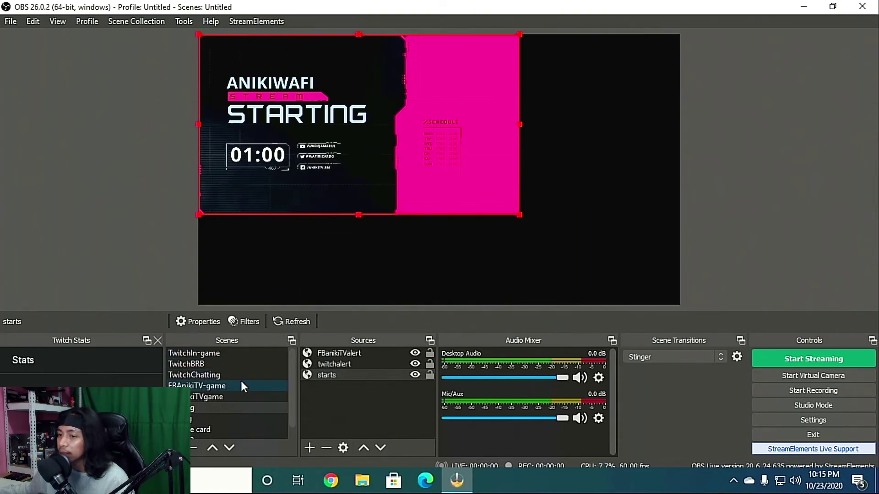